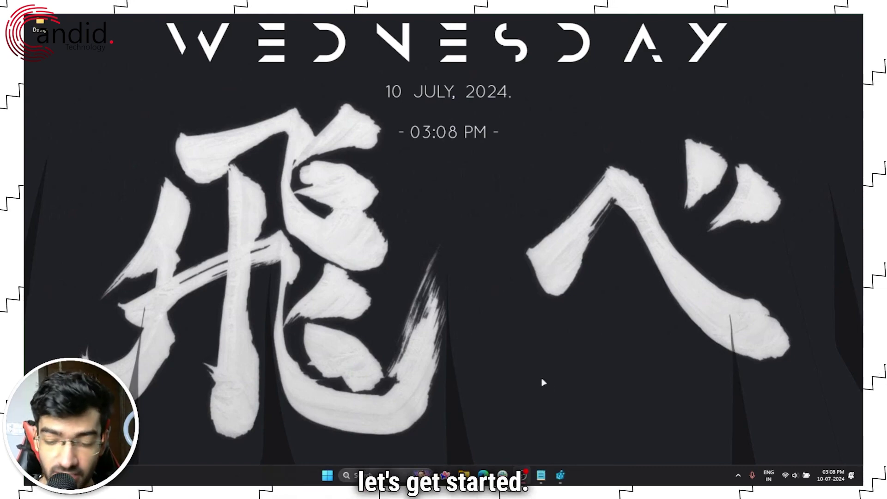
- Go to the installed fonts page under Personalization > Fonts in Windows Settings
{"action": "key", "text": "super+i"}
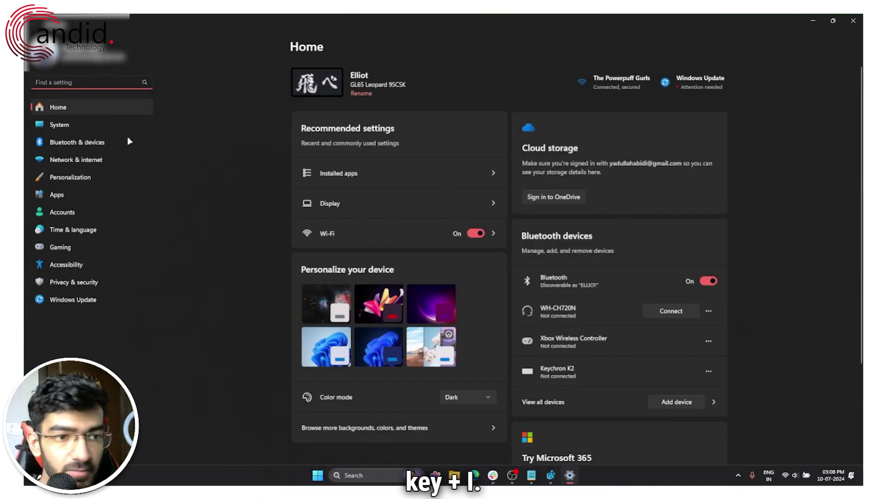
{"action": "left_click", "coordinate": [113, 181]}
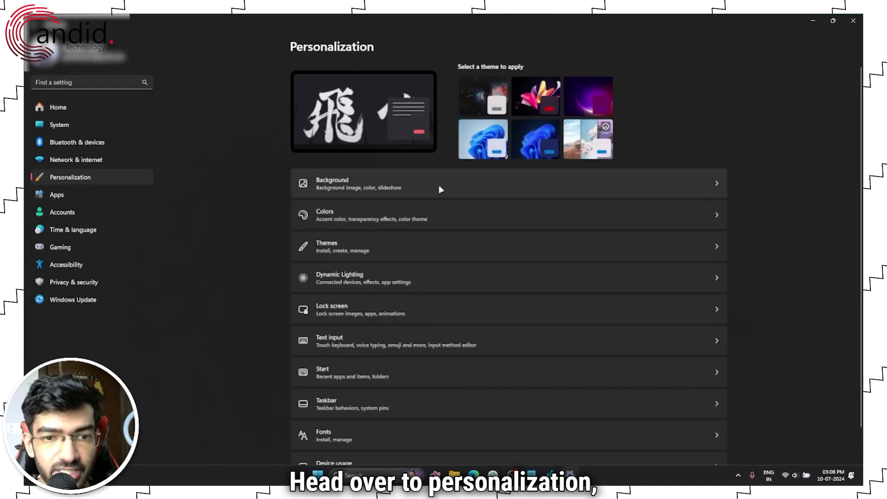
{"action": "scroll", "coordinate": [439, 292], "scroll_direction": "down", "scroll_amount": 2}
{"action": "left_click", "coordinate": [418, 400]}
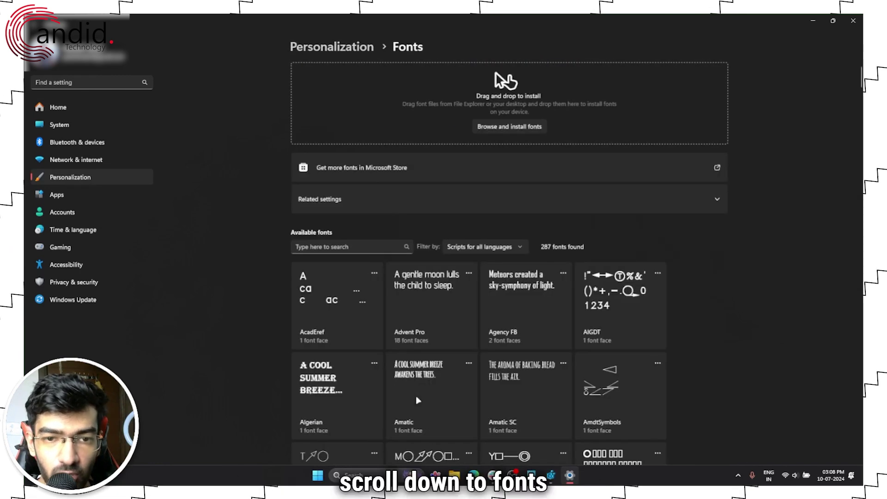
- Open the Century font's details page, showing its metadata and CENTURY.TTF file
{"action": "scroll", "coordinate": [546, 263], "scroll_direction": "down", "scroll_amount": 4}
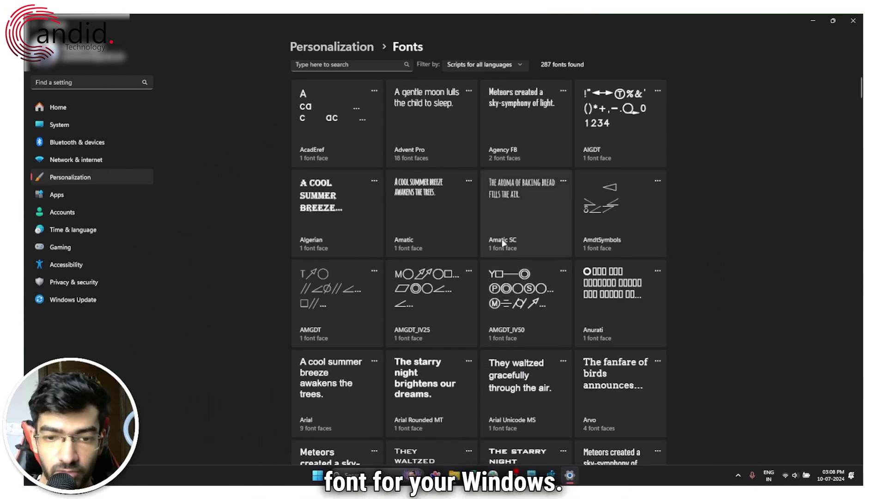
{"action": "scroll", "coordinate": [503, 242], "scroll_direction": "down", "scroll_amount": 20}
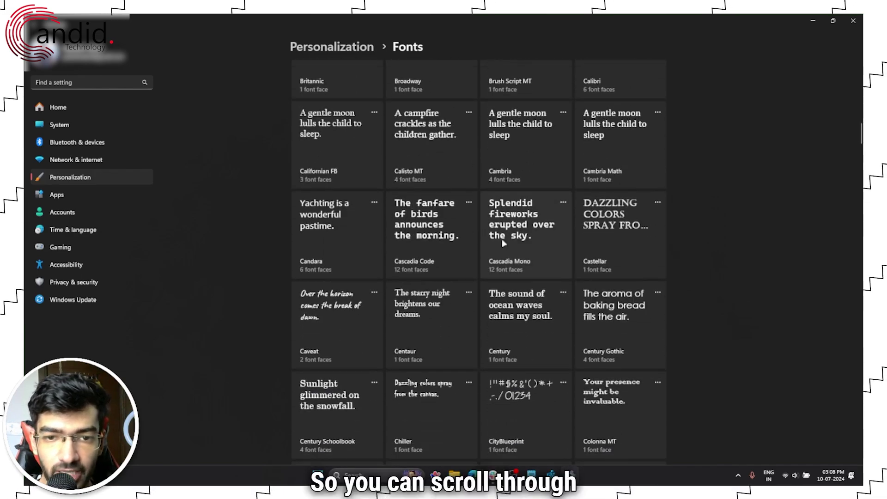
{"action": "scroll", "coordinate": [504, 244], "scroll_direction": "down", "scroll_amount": 5}
{"action": "scroll", "coordinate": [503, 244], "scroll_direction": "up", "scroll_amount": 20}
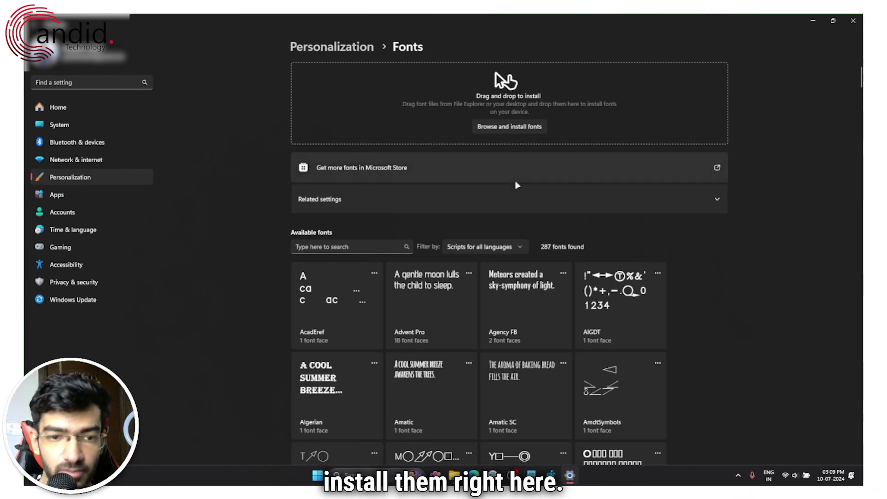
{"action": "scroll", "coordinate": [476, 247], "scroll_direction": "down", "scroll_amount": 15}
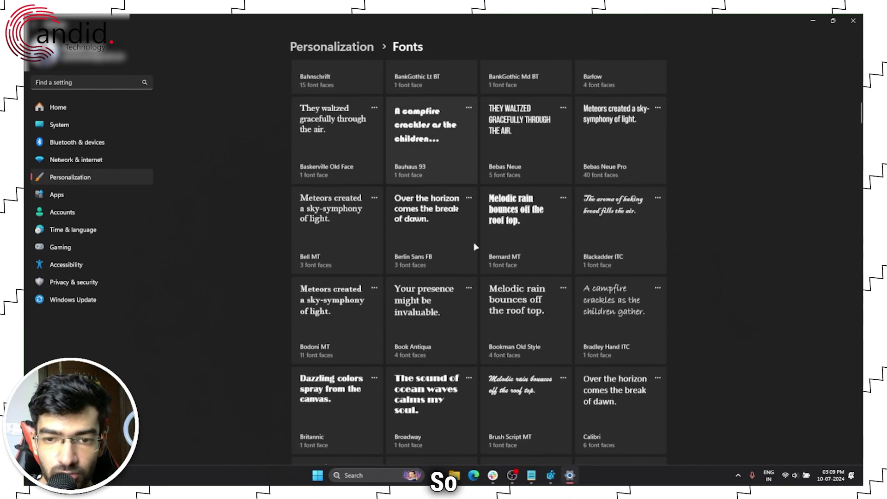
{"action": "scroll", "coordinate": [438, 228], "scroll_direction": "down", "scroll_amount": 5}
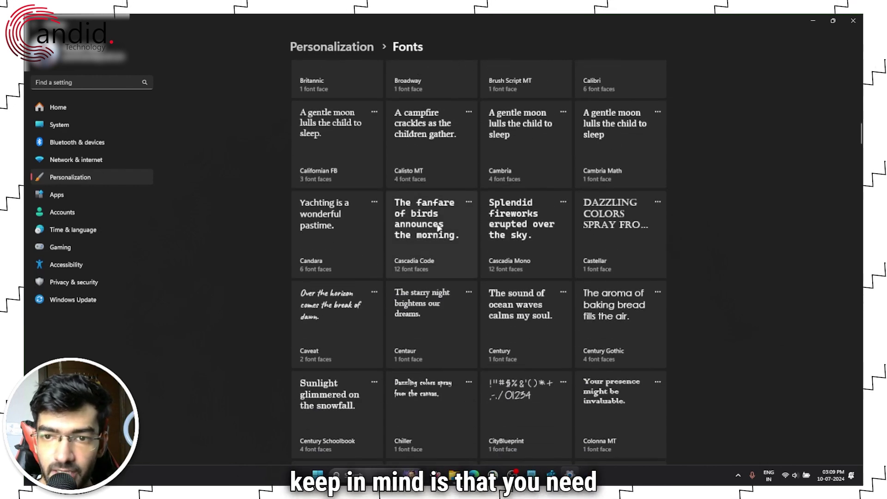
{"action": "scroll", "coordinate": [439, 226], "scroll_direction": "down", "scroll_amount": 1}
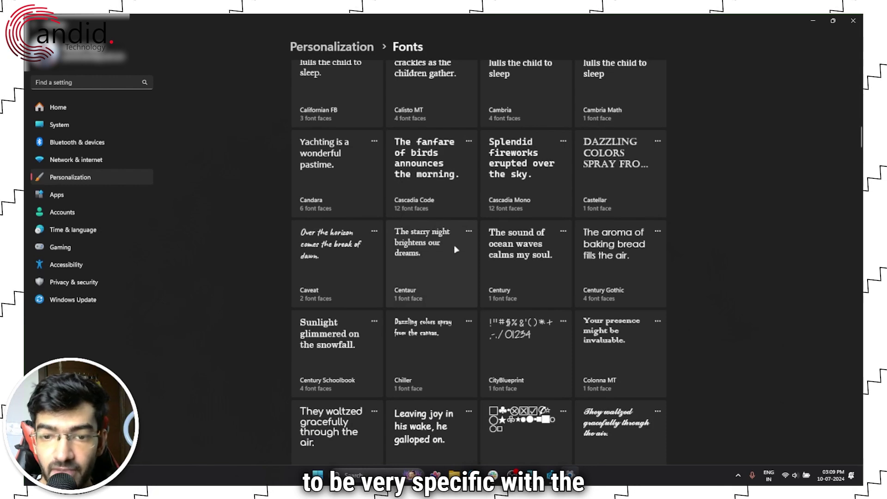
{"action": "left_click", "coordinate": [540, 274]}
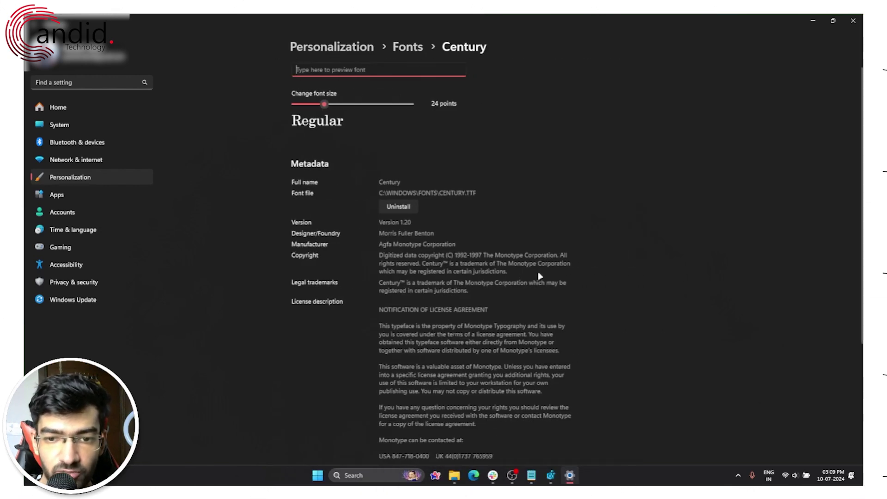
{"action": "type", "text": "`"}
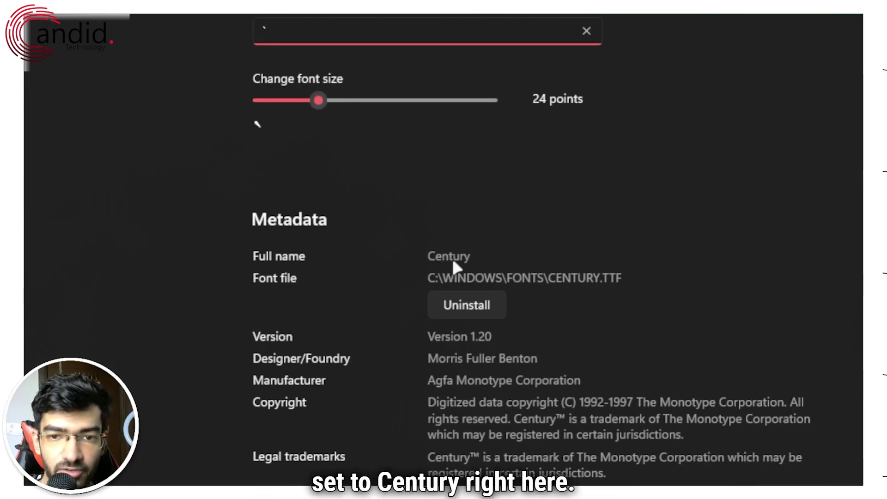
{"action": "key", "text": "BackSpace"}
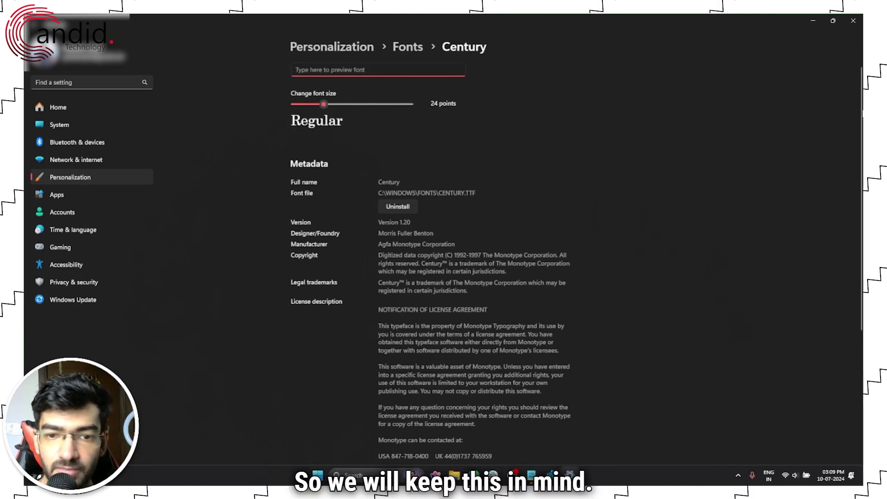
- From the desktop, launch Registry Editor by running regedit in the Run dialog
{"action": "key", "text": "super+d"}
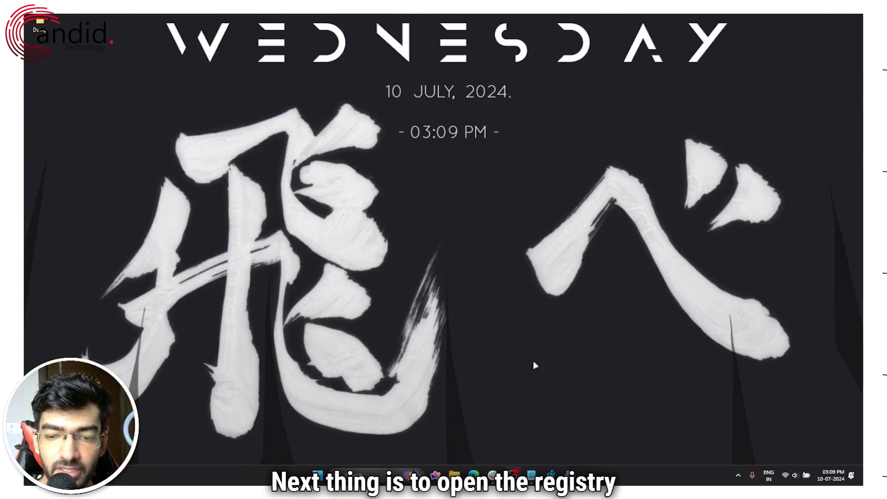
{"action": "key", "text": "super+r"}
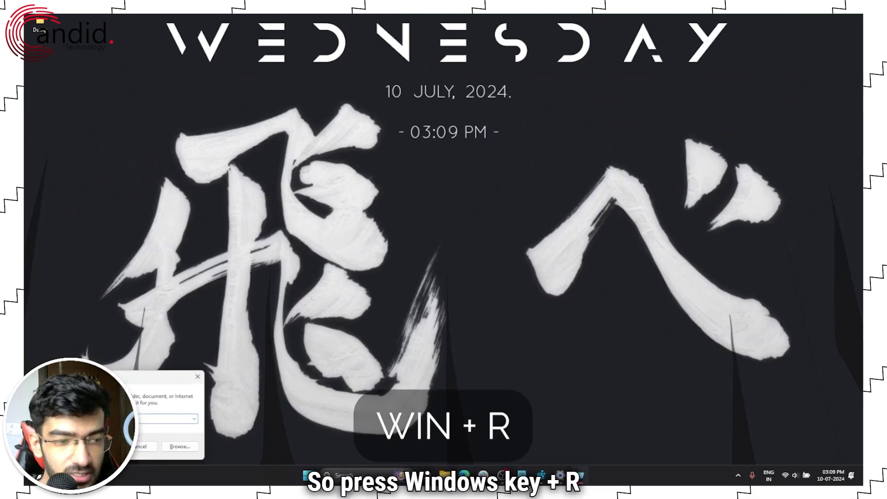
{"action": "type", "text": "regedi"}
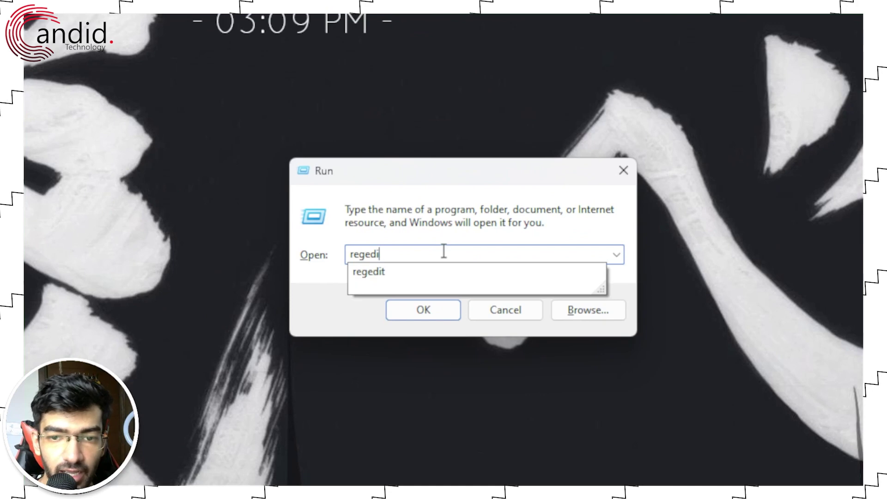
{"action": "key", "text": "BackSpace"}
{"action": "key", "text": "BackSpace"}
{"action": "key", "text": "BackSpace"}
{"action": "key", "text": "BackSpace"}
{"action": "key", "text": "BackSpace"}
{"action": "type", "text": "egedit"}
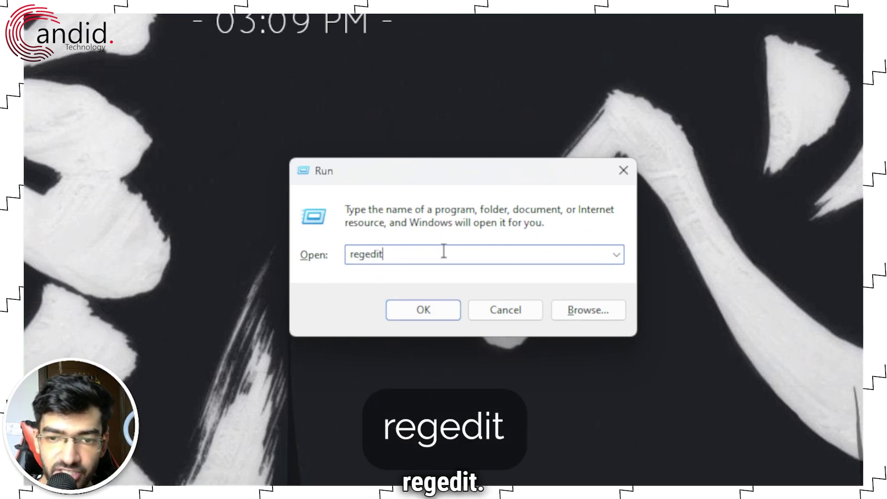
{"action": "key", "text": "Return"}
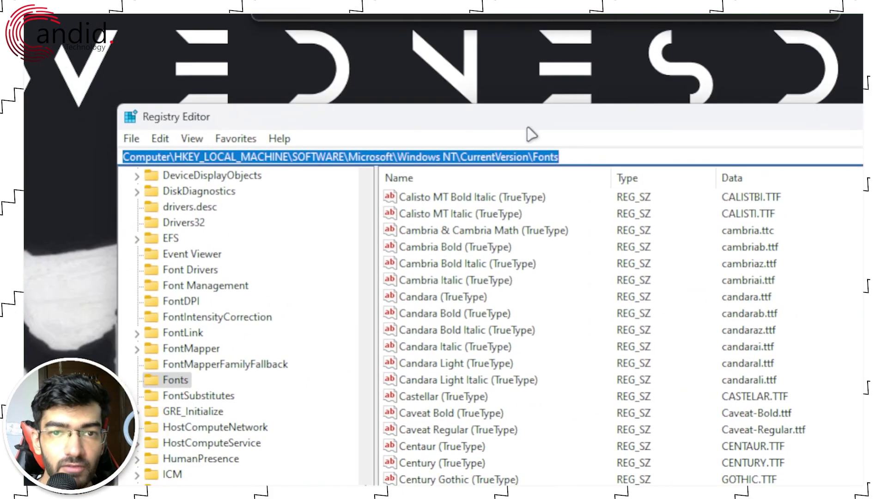
- Export the Fonts registry key to the Desktop as the Font-recovery backup file
{"action": "left_click", "coordinate": [504, 168]}
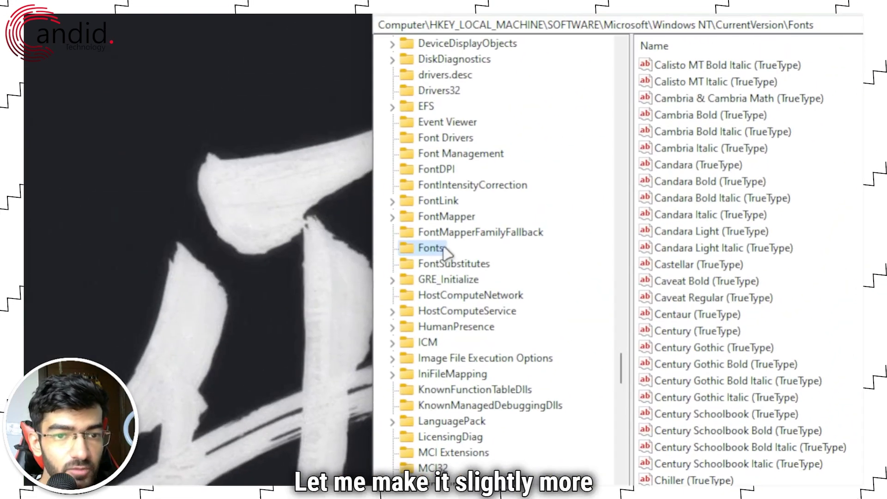
{"action": "right_click", "coordinate": [444, 250]}
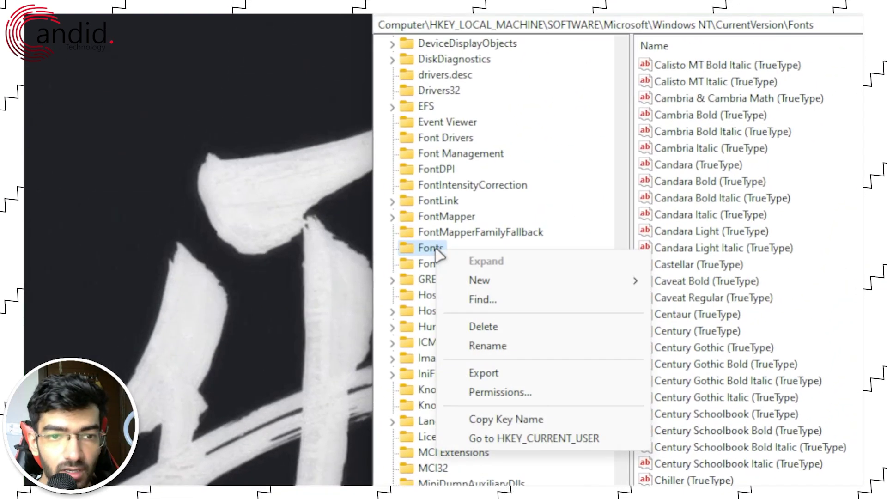
{"action": "left_click", "coordinate": [557, 375]}
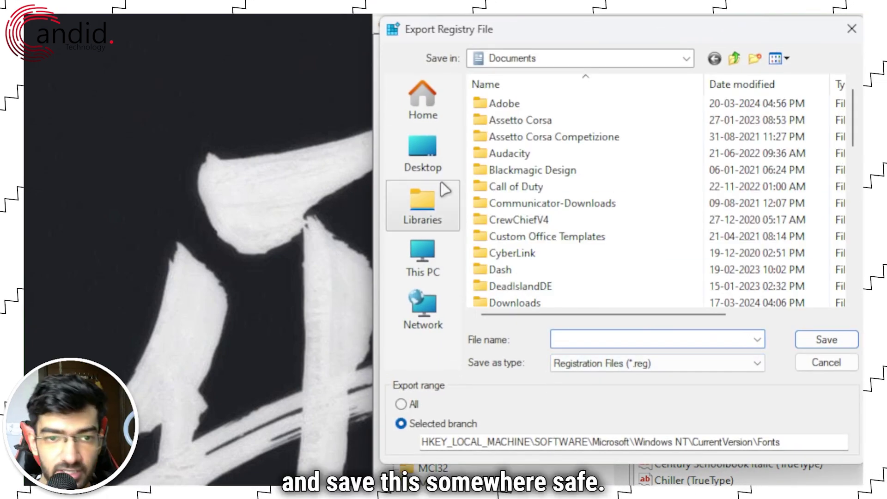
{"action": "left_click", "coordinate": [423, 154]}
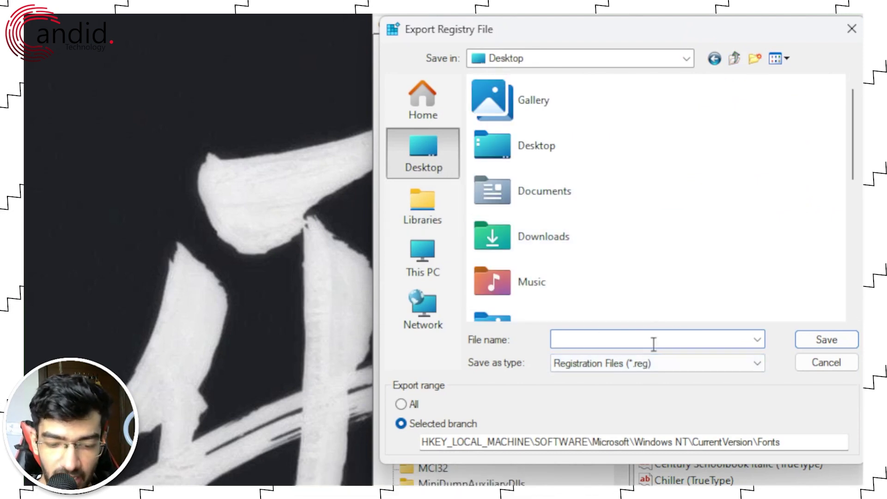
{"action": "type", "text": "Font-recovery"}
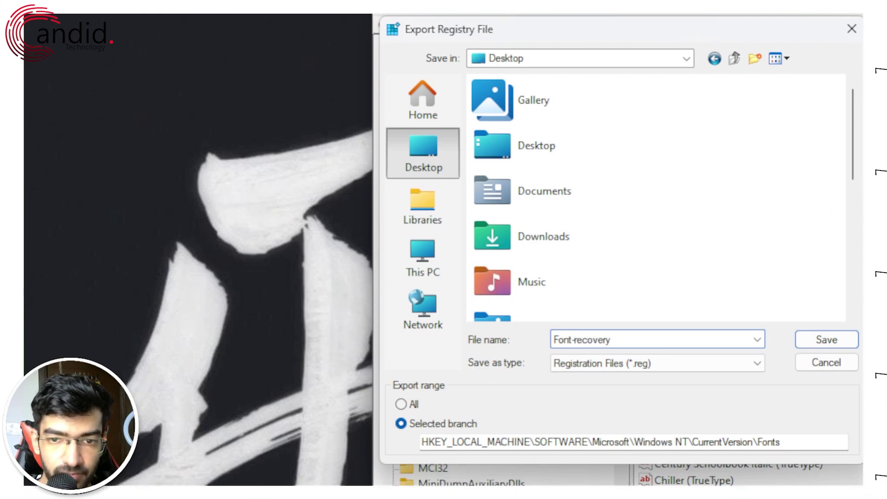
{"action": "key", "text": "Return"}
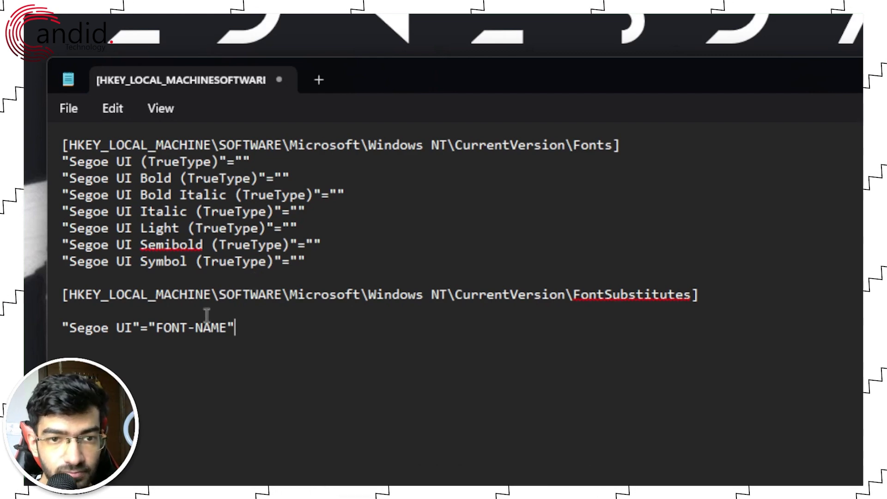
- Replace the FONT-NAME placeholder with Century in the Segoe UI substitute line, then close the font details
{"action": "left_click", "coordinate": [145, 328]}
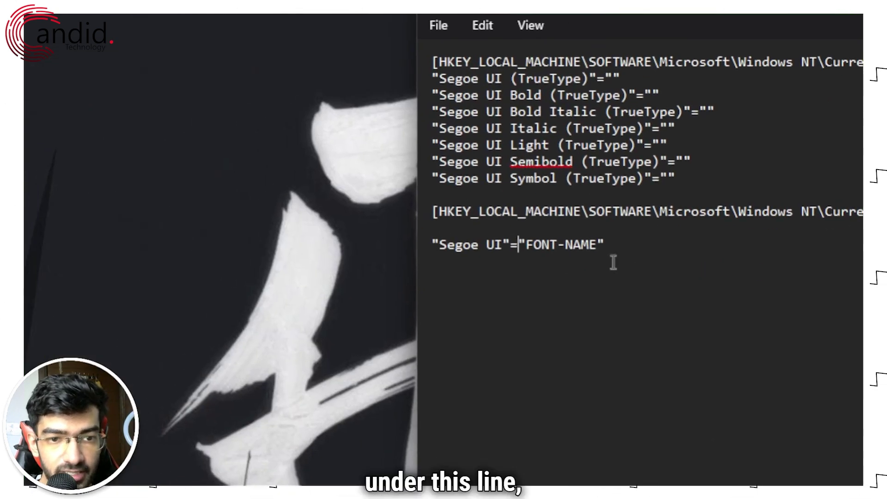
{"action": "left_click", "coordinate": [527, 245]}
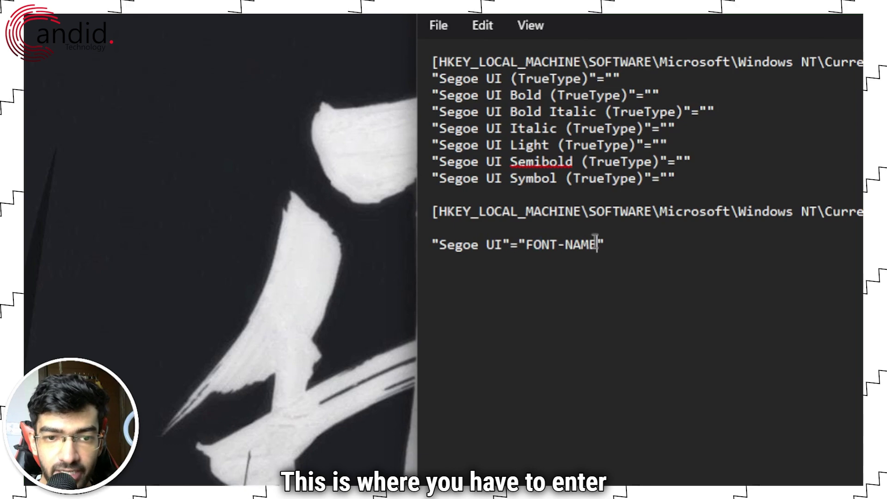
{"action": "key", "text": "shift+Left"}
{"action": "key", "text": "shift+Left"}
{"action": "key", "text": "shift+Left"}
{"action": "key", "text": "shift+Left"}
{"action": "key", "text": "shift+Left"}
{"action": "key", "text": "shift+Left"}
{"action": "key", "text": "shift+Left"}
{"action": "key", "text": "shift+Left"}
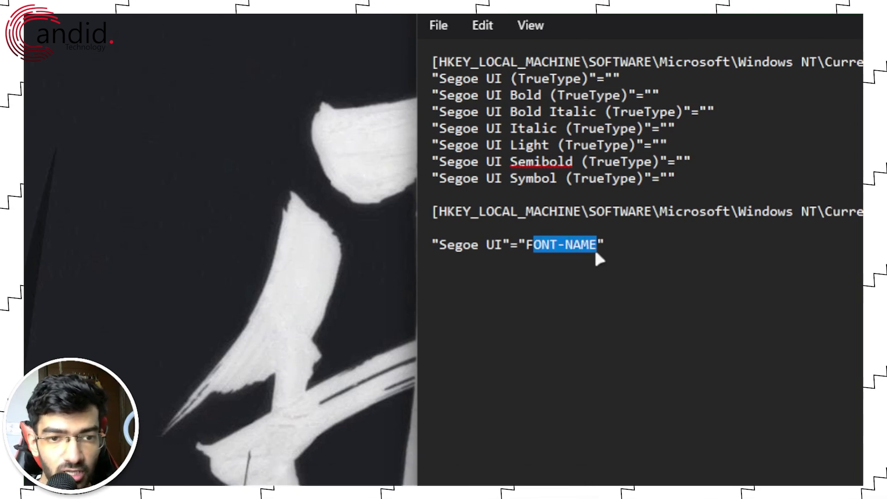
{"action": "key", "text": "BackSpace"}
{"action": "type", "text": "Centure"}
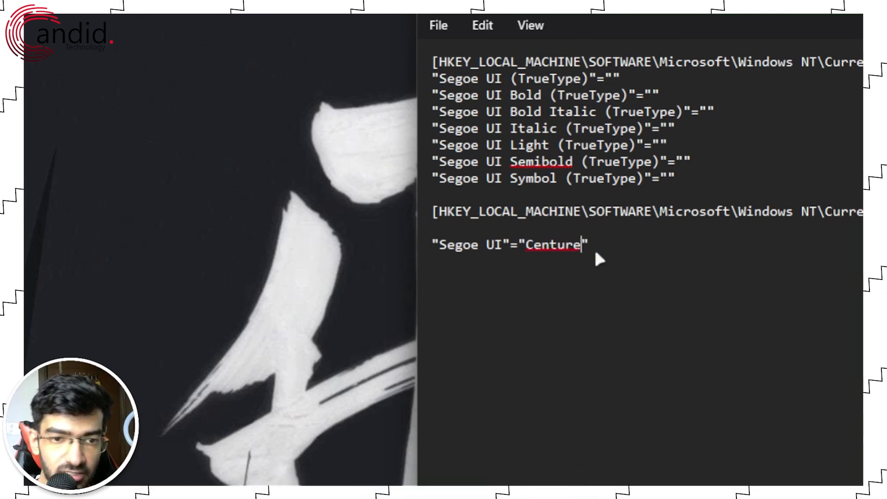
{"action": "key", "text": "BackSpace"}
{"action": "type", "text": "y"}
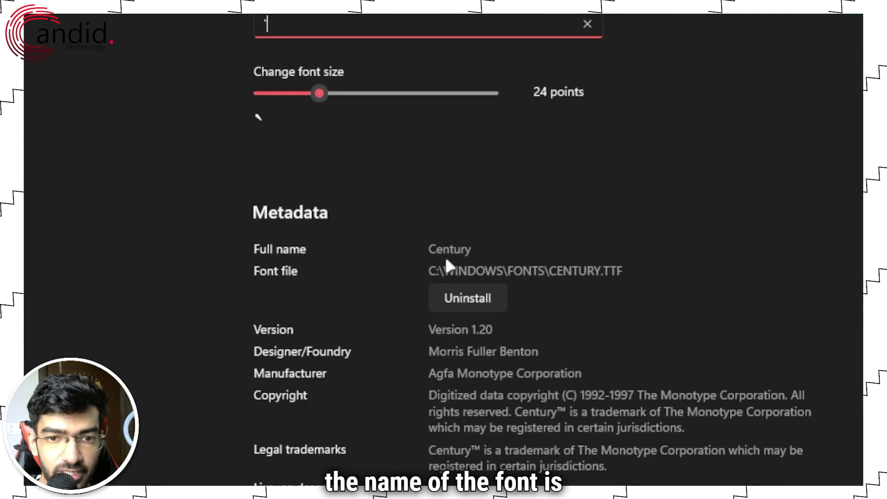
{"action": "left_click", "coordinate": [845, 28]}
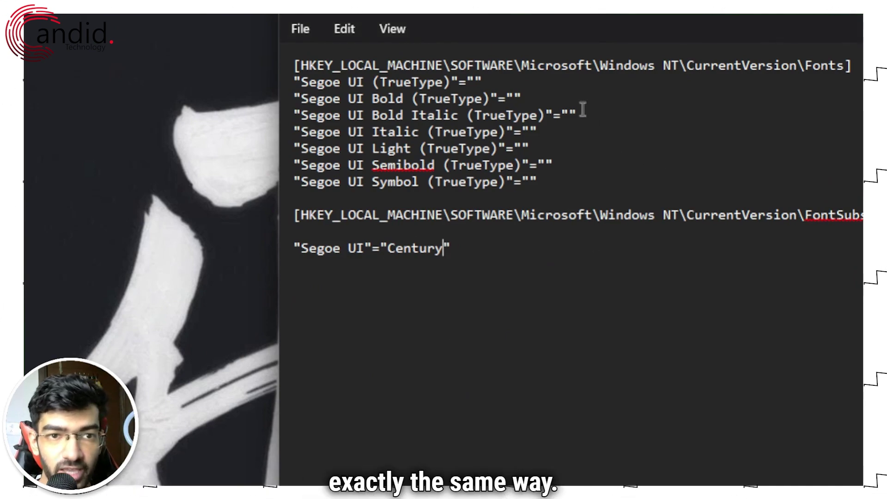
- Save the Notepad script to the Desktop as Font-Changer.reg using the All files type
{"action": "left_click", "coordinate": [301, 29]}
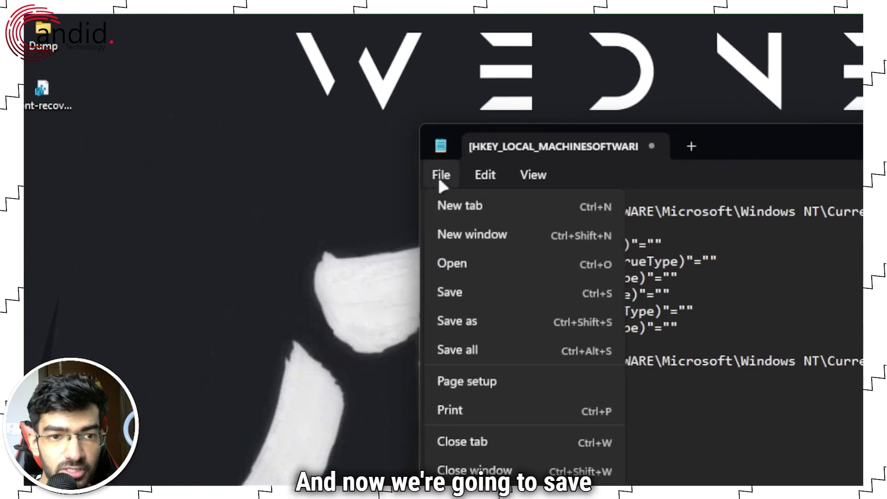
{"action": "left_click", "coordinate": [529, 323]}
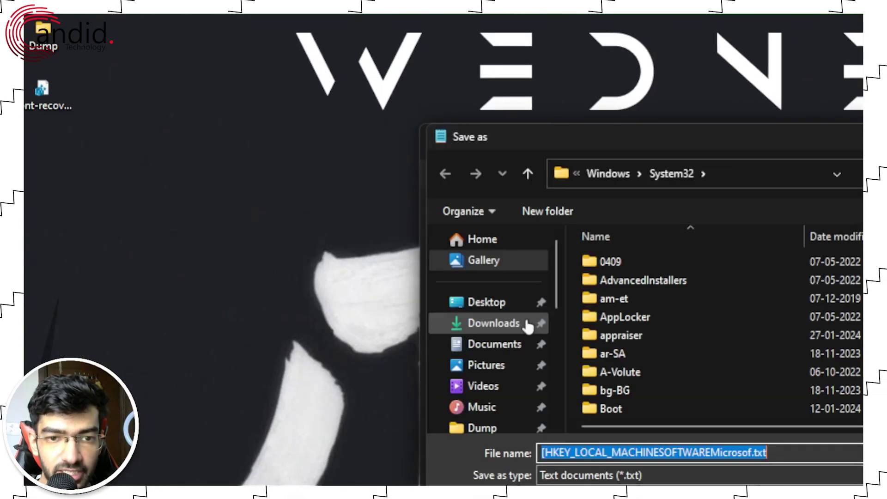
{"action": "scroll", "coordinate": [528, 325], "scroll_direction": "down", "scroll_amount": 5}
{"action": "scroll", "coordinate": [521, 342], "scroll_direction": "up", "scroll_amount": 5}
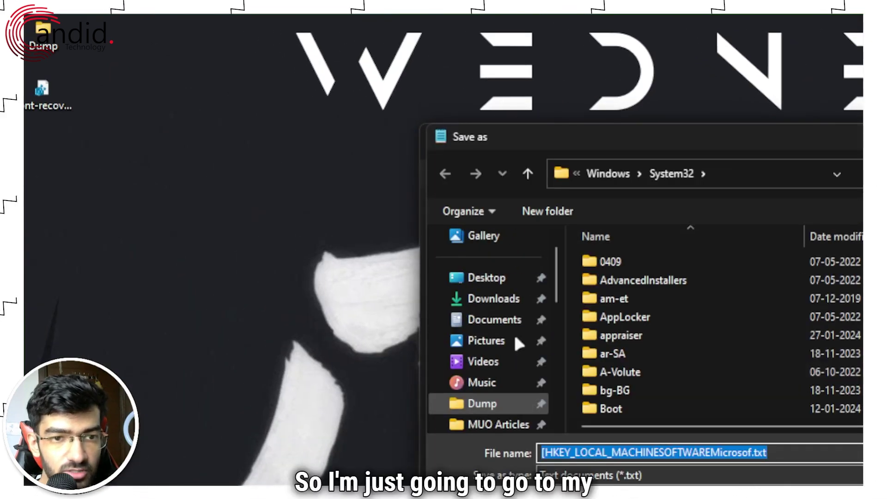
{"action": "left_click", "coordinate": [496, 285]}
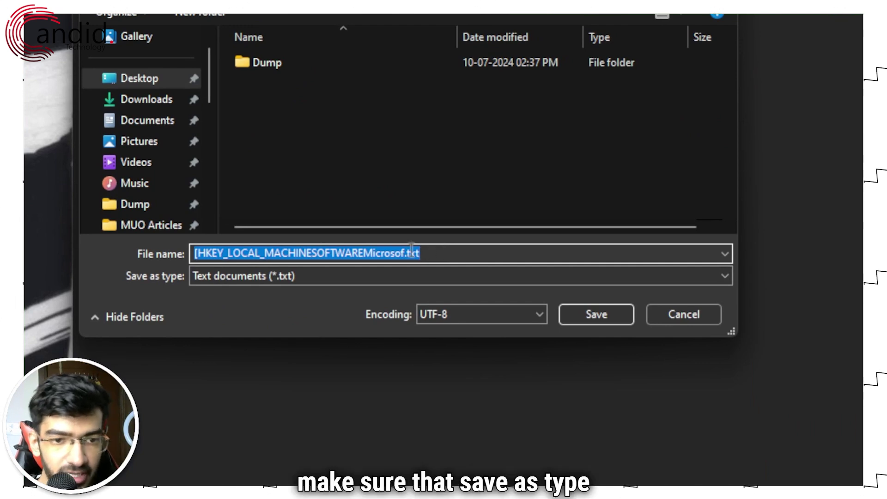
{"action": "left_click", "coordinate": [311, 276]}
{"action": "left_click", "coordinate": [279, 305]}
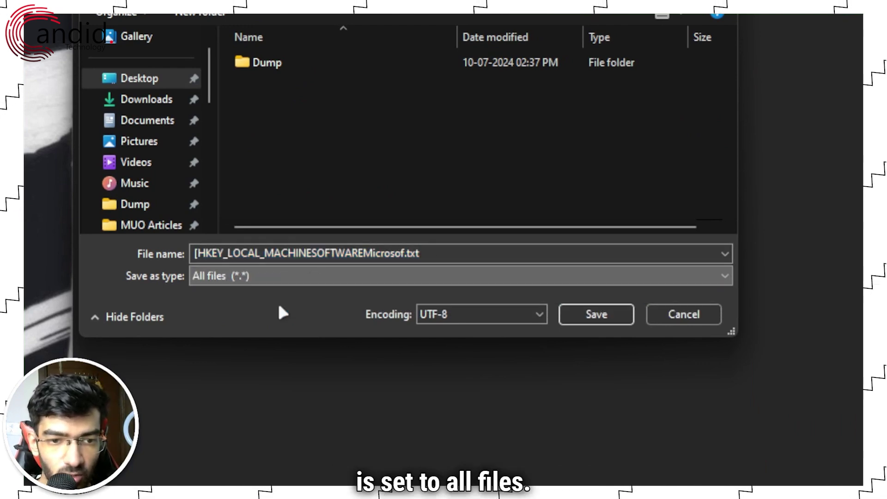
{"action": "left_click", "coordinate": [423, 253]}
{"action": "key", "text": "ctrl+a"}
{"action": "type", "text": "For"}
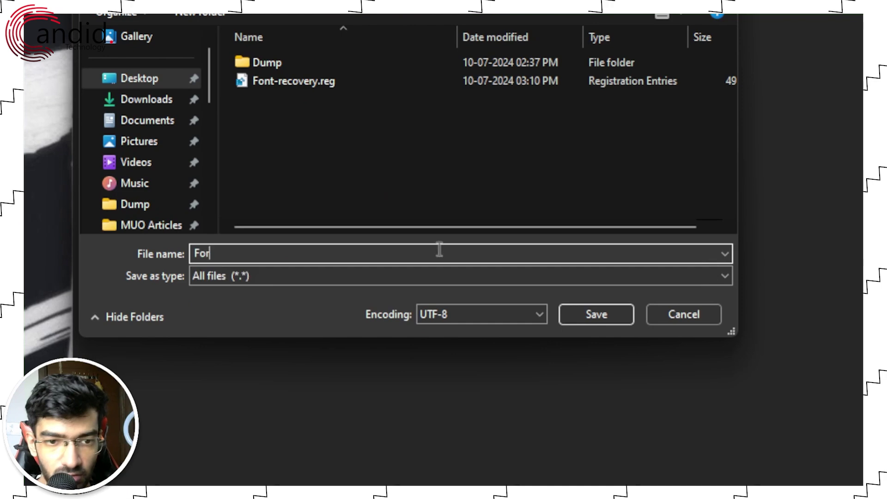
{"action": "type", "text": "nt-Change"}
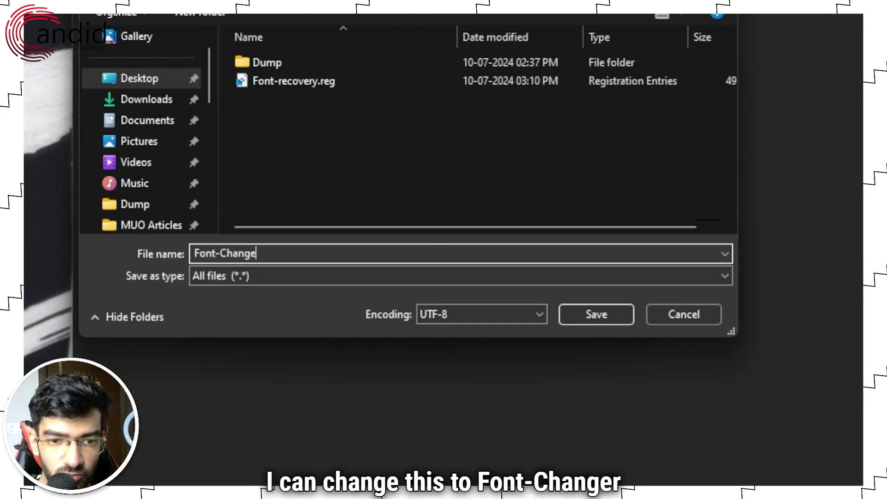
{"action": "type", "text": "er.r"}
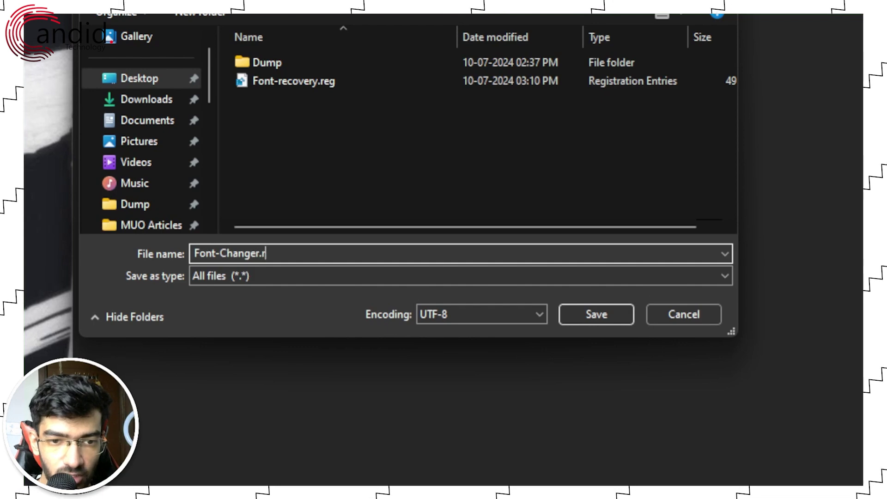
{"action": "type", "text": "eg"}
{"action": "key", "text": "Return"}
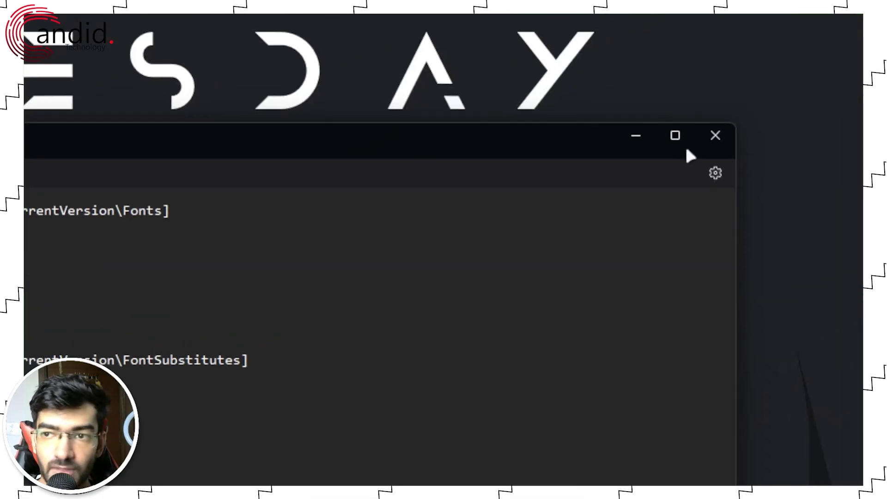
- Close Notepad and merge Font-Changer.reg into the registry, confirming the Registry Editor warning
{"action": "left_click", "coordinate": [714, 134]}
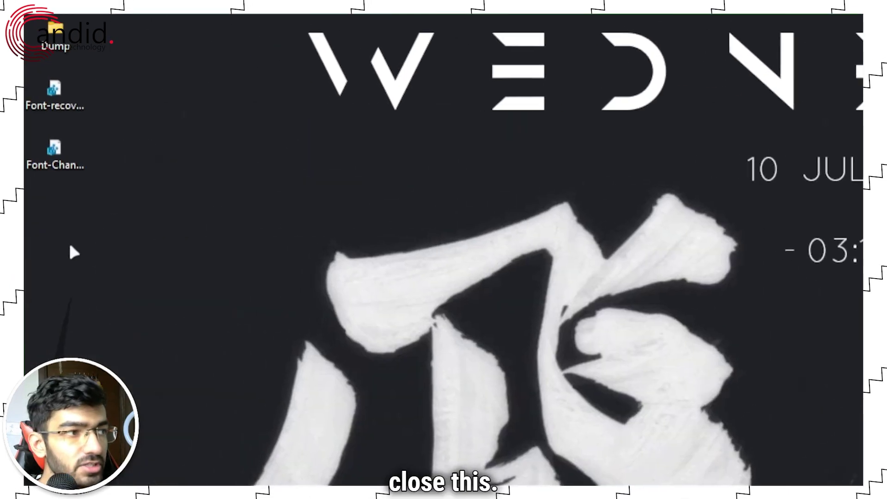
{"action": "left_click", "coordinate": [55, 159]}
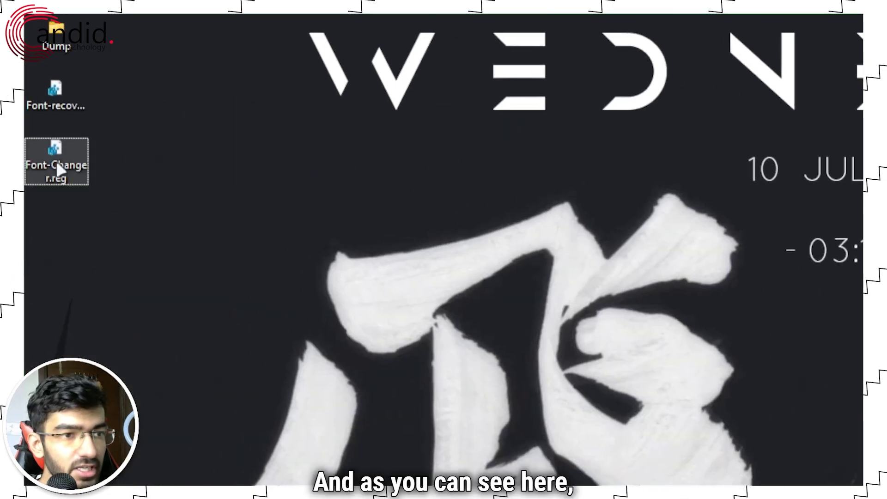
{"action": "left_click", "coordinate": [72, 102]}
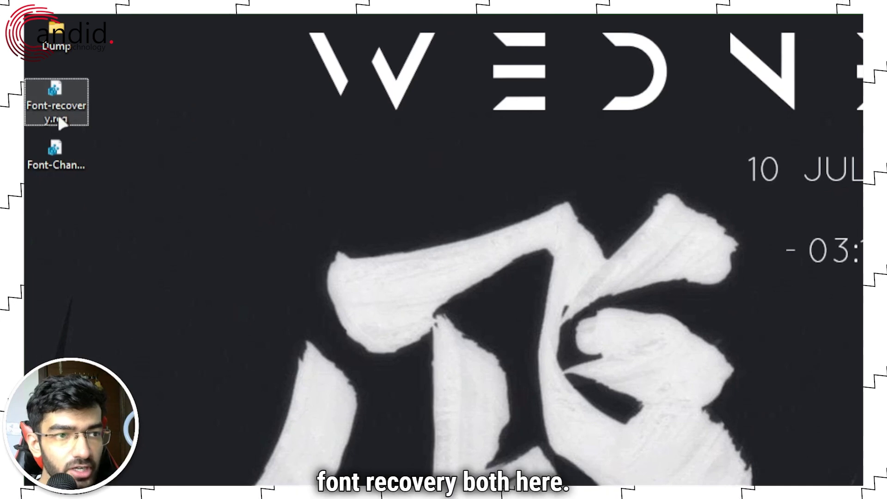
{"action": "left_click", "coordinate": [62, 165]}
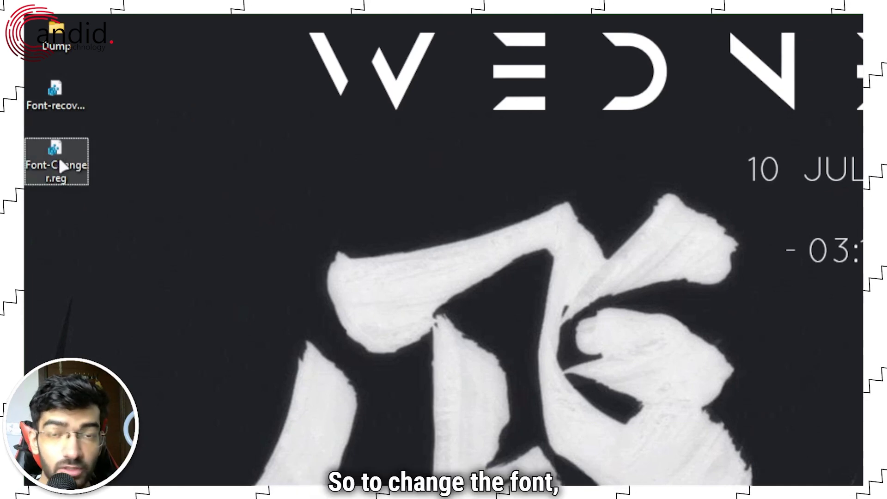
{"action": "double_click", "coordinate": [61, 161]}
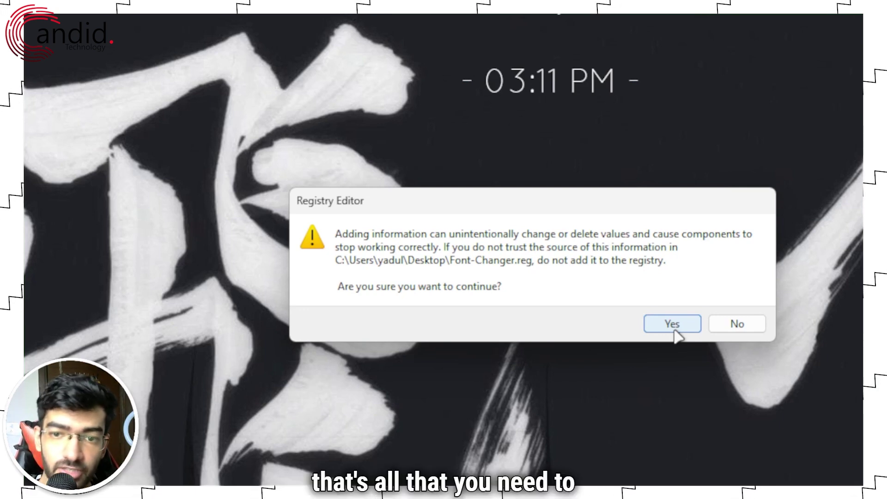
{"action": "left_click", "coordinate": [737, 323]}
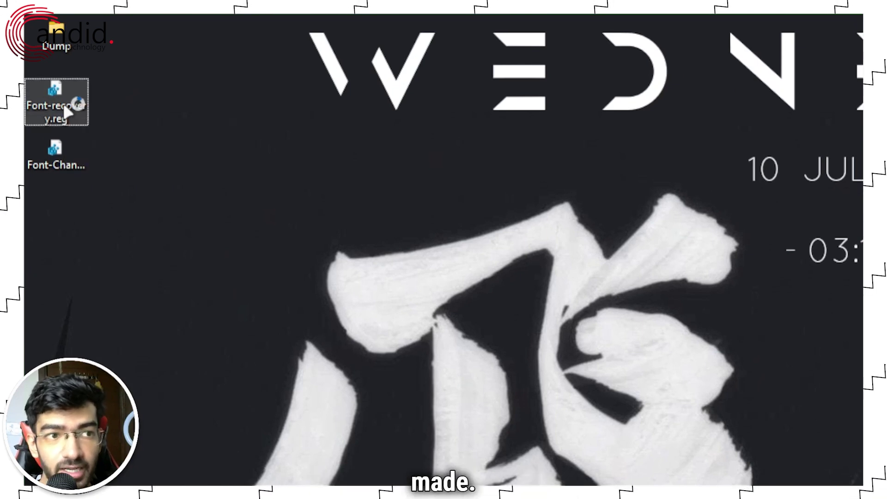
- Open Font-recovery.reg from the desktop to begin merging the backup into the registry
{"action": "double_click", "coordinate": [63, 101]}
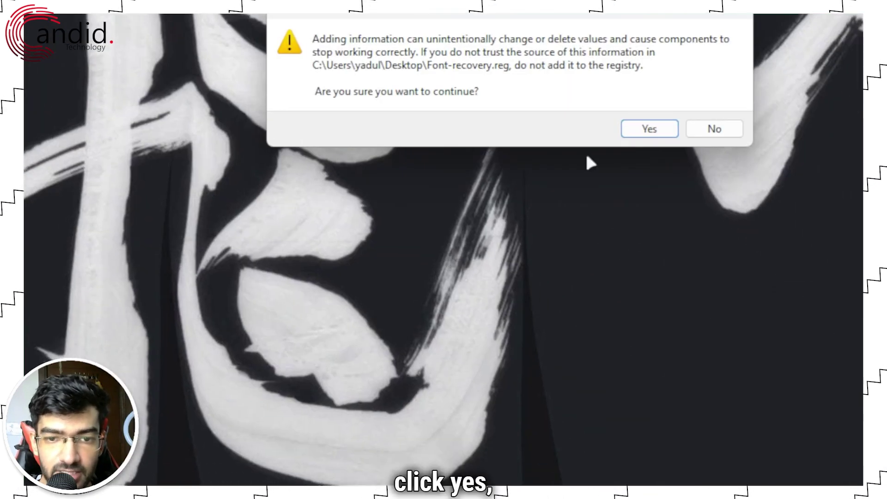